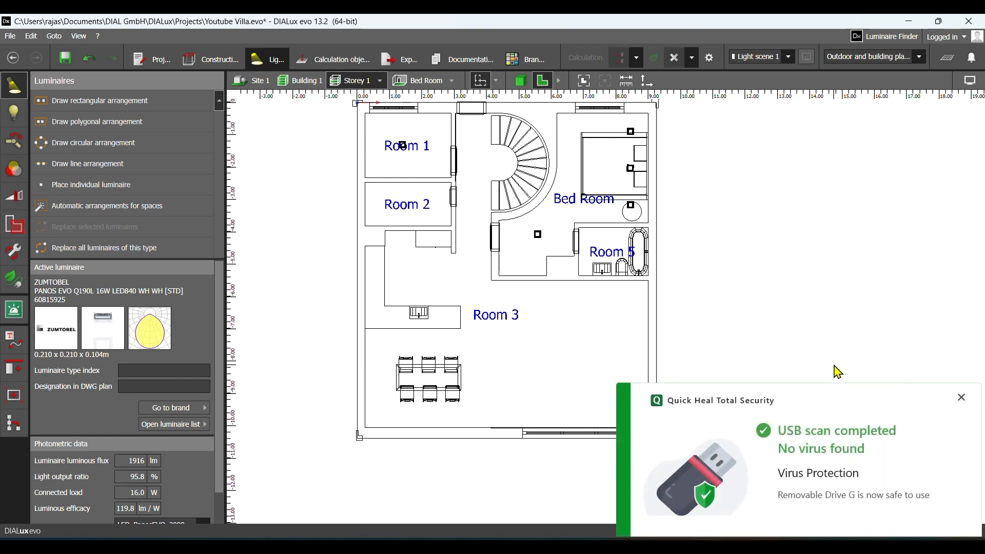
- Dismiss the antivirus notification and show the results overview with the calculated illuminance on the Storey 1 plan
{"action": "left_click", "coordinate": [961, 398]}
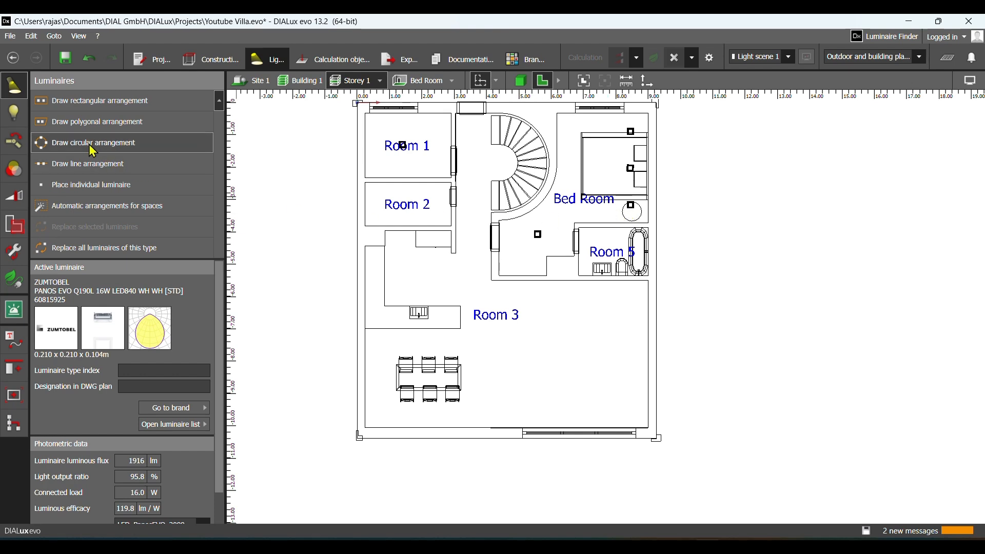
{"action": "left_click", "coordinate": [948, 57]}
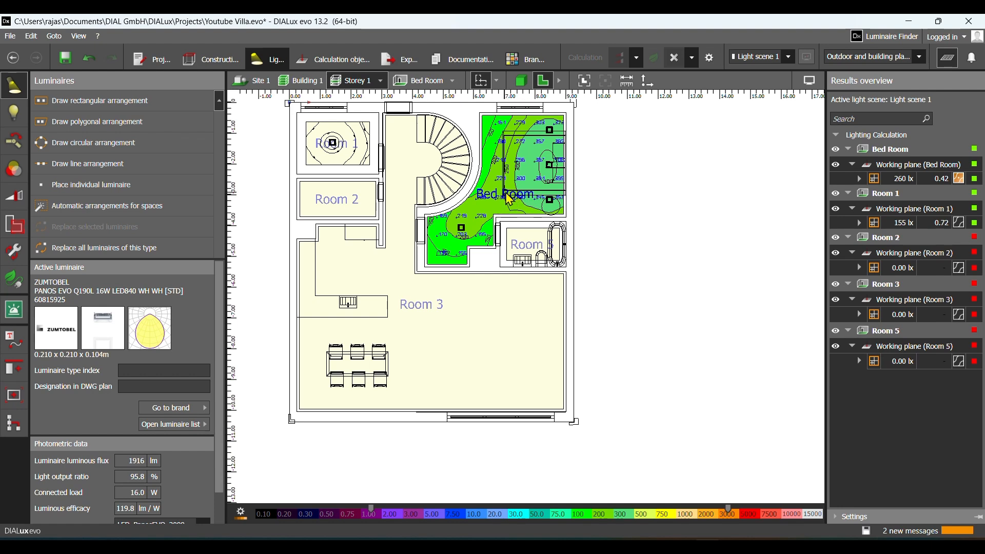
{"action": "right_click", "coordinate": [505, 192]}
{"action": "left_click", "coordinate": [496, 197]}
- Open the project documentation without saving the project and display the Bed Room's Light scene 1 summary
{"action": "left_click", "coordinate": [481, 61]}
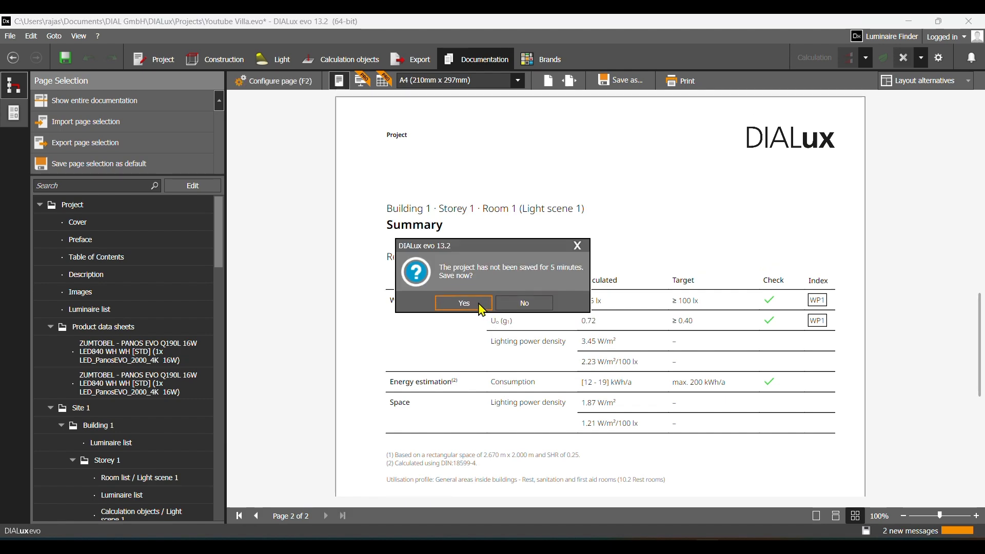
{"action": "left_click", "coordinate": [516, 306]}
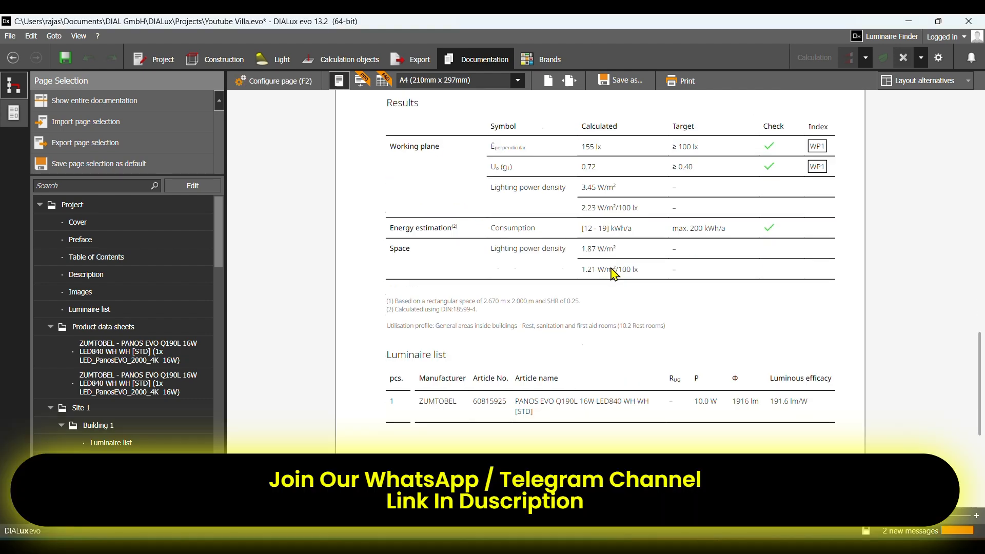
{"action": "scroll", "coordinate": [613, 274], "scroll_direction": "down", "scroll_amount": 5}
{"action": "scroll", "coordinate": [153, 333], "scroll_direction": "down", "scroll_amount": 3}
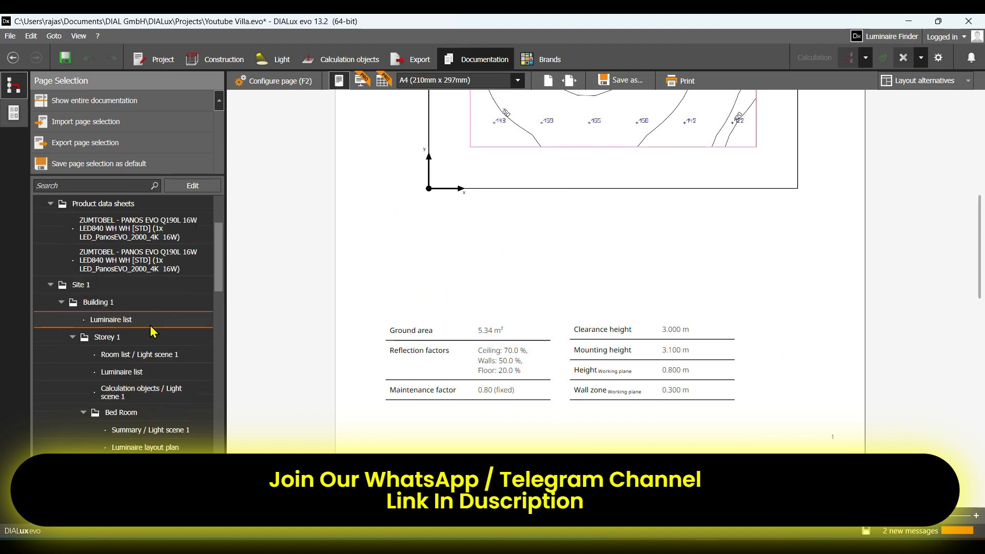
{"action": "scroll", "coordinate": [156, 334], "scroll_direction": "down", "scroll_amount": 2}
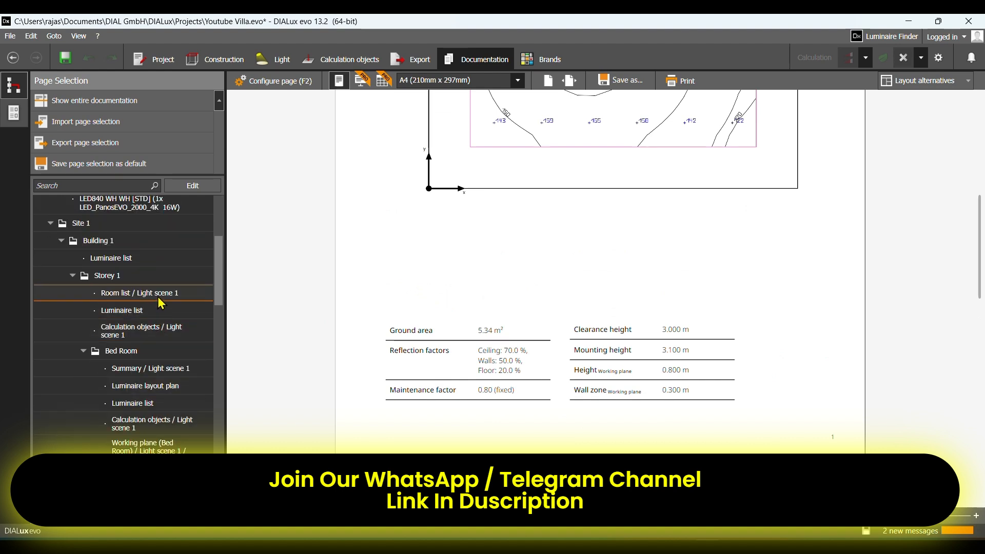
{"action": "left_click", "coordinate": [153, 370]}
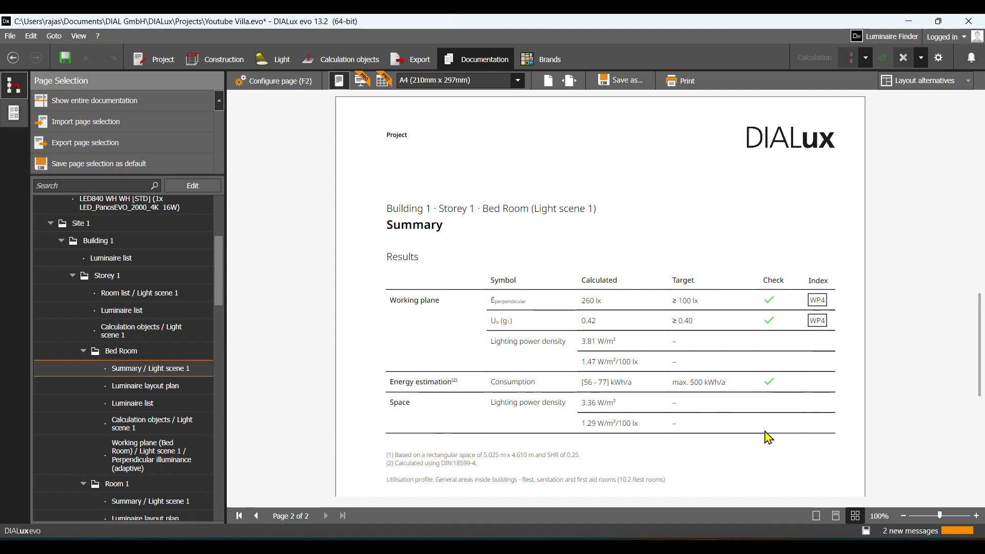
- Return to lighting planning and place one PANOS EVO Q190L luminaire in Room 2, accepting that the existing results become invalid
{"action": "left_click", "coordinate": [268, 65]}
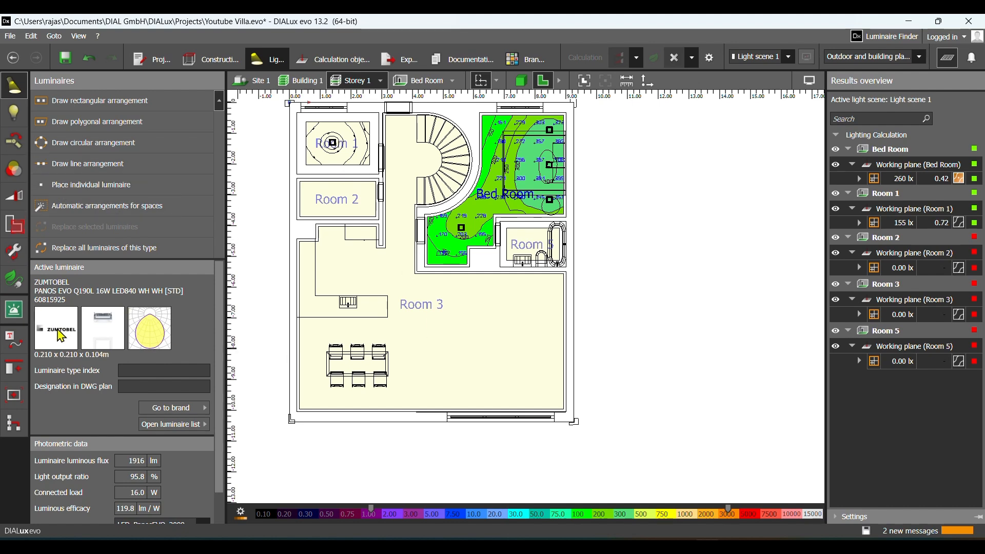
{"action": "left_click", "coordinate": [344, 200]}
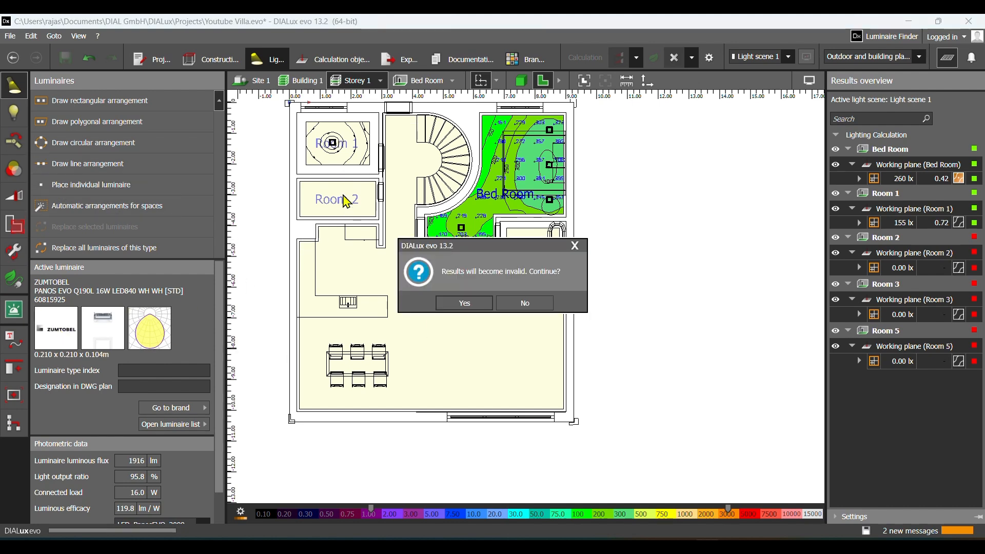
{"action": "left_click", "coordinate": [464, 303]}
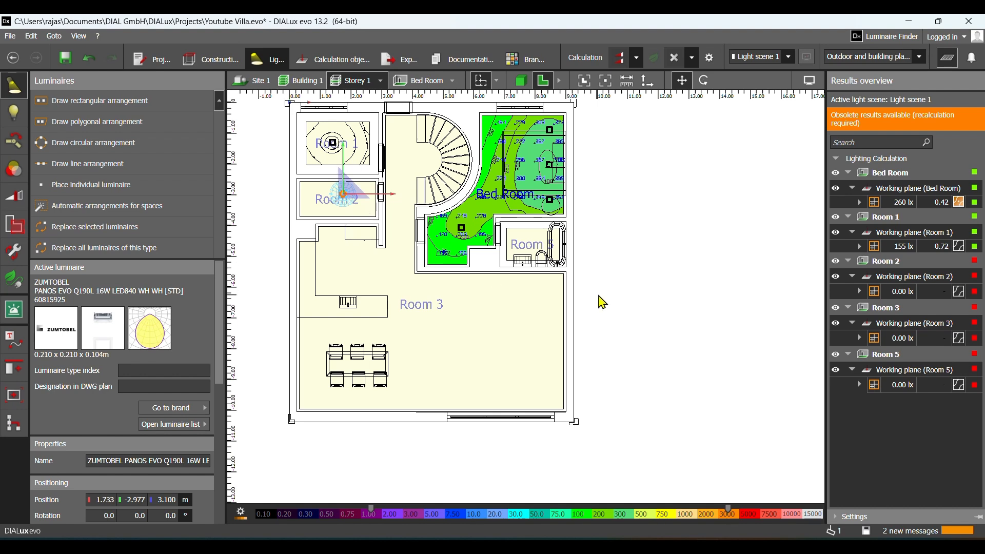
{"action": "left_click", "coordinate": [651, 289]}
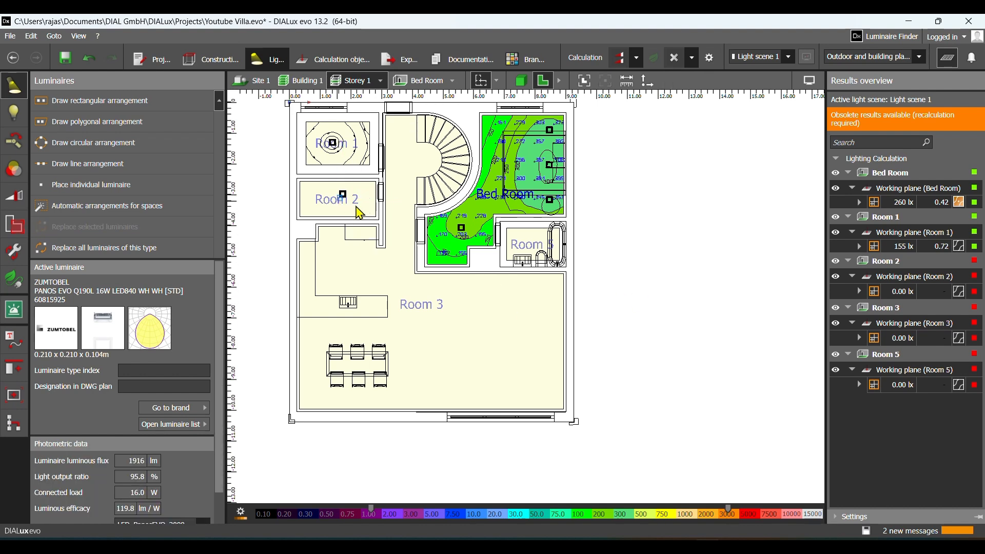
- Move the Room 2 luminaire to about X 1.495 m, Y -3.195 m near the room's centre and recalculate the lighting
{"action": "left_click", "coordinate": [344, 199]}
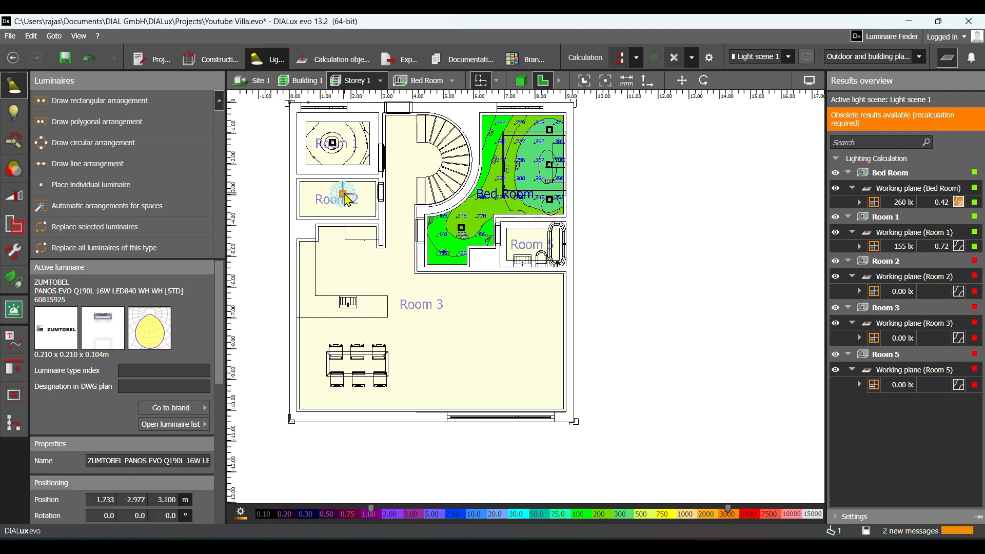
{"action": "right_click", "coordinate": [345, 197]}
{"action": "left_click", "coordinate": [359, 201]}
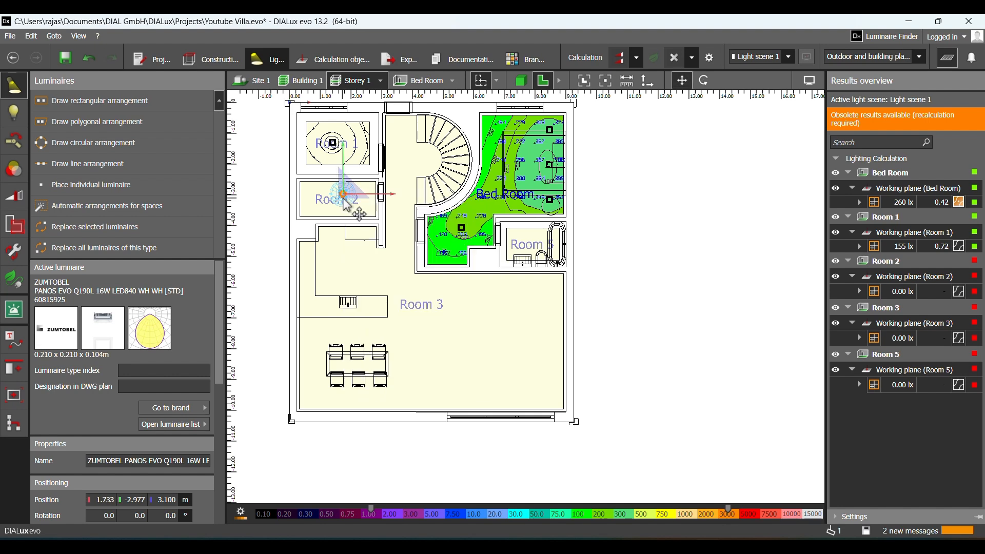
{"action": "left_click_drag", "start_coordinate": [335, 204], "coordinate": [338, 204]}
{"action": "left_click", "coordinate": [646, 334]}
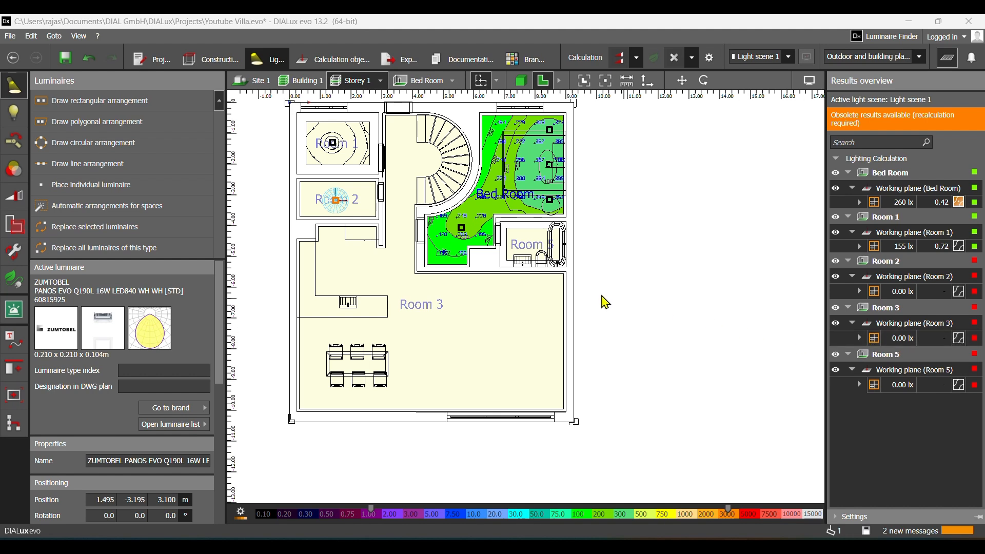
{"action": "key", "text": "Escape"}
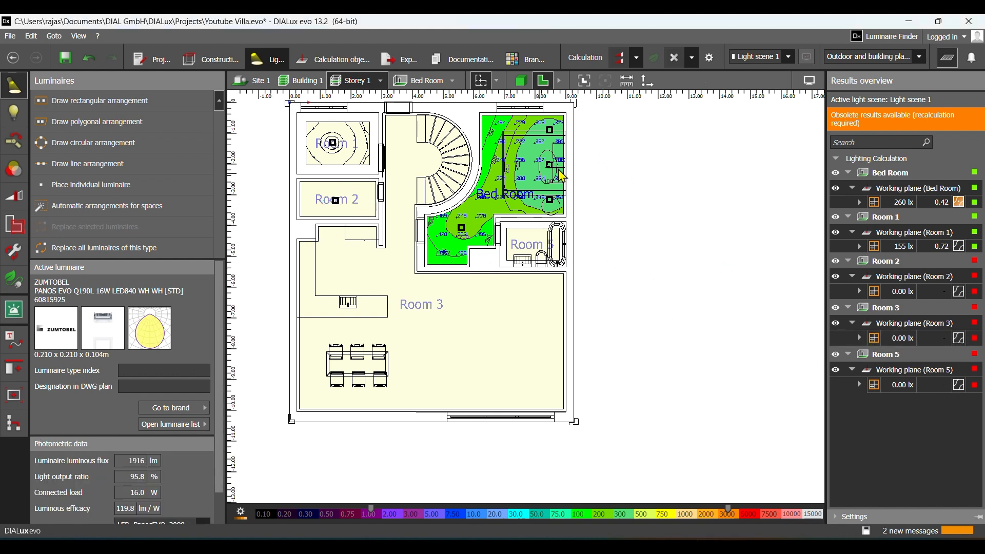
{"action": "left_click", "coordinate": [593, 59]}
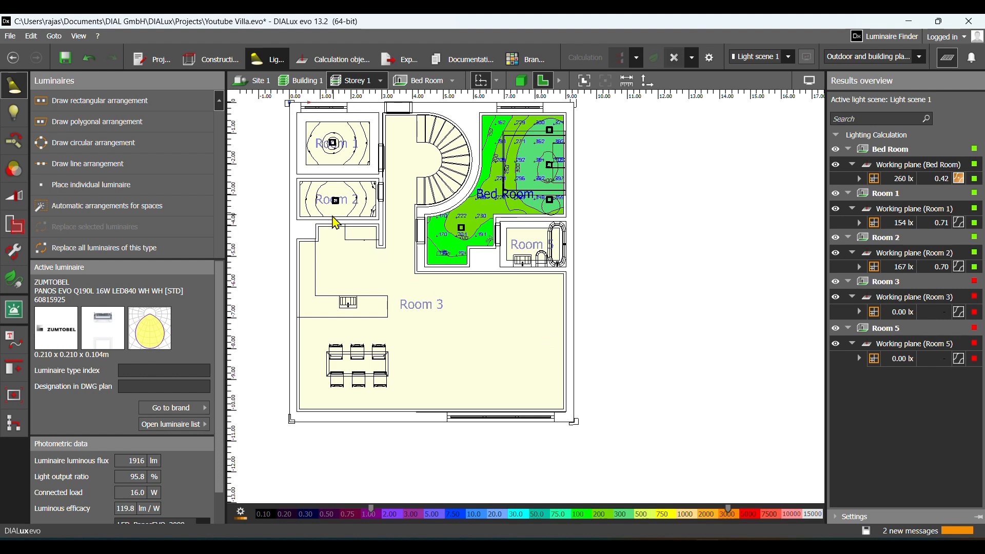
- Rename the space Room 2 as Child Room
{"action": "left_click", "coordinate": [16, 228]}
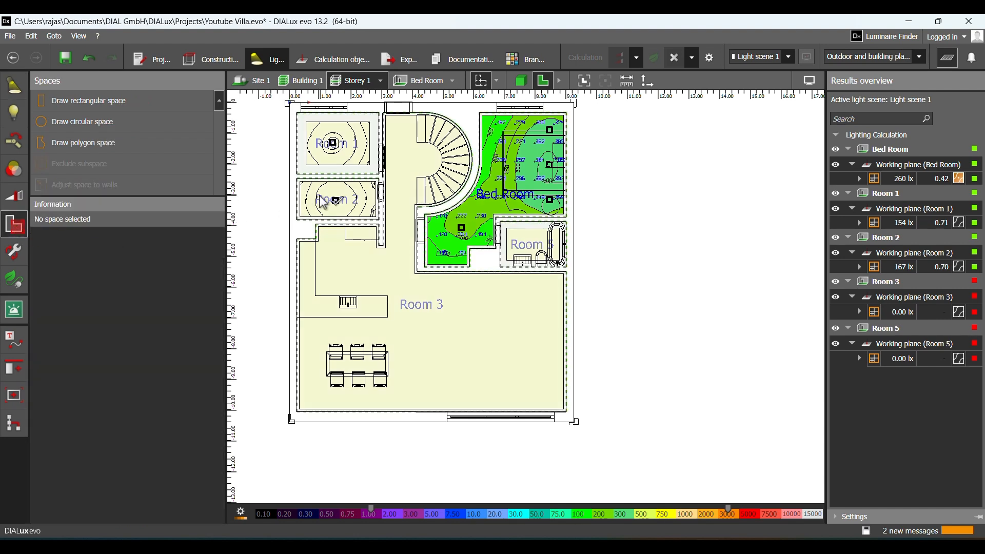
{"action": "left_click", "coordinate": [341, 205]}
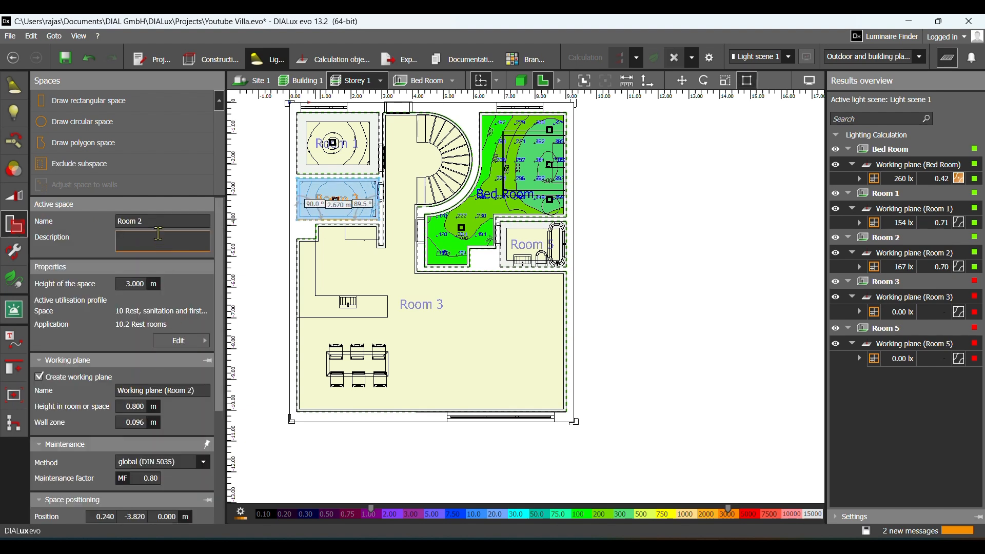
{"action": "left_click", "coordinate": [149, 219]}
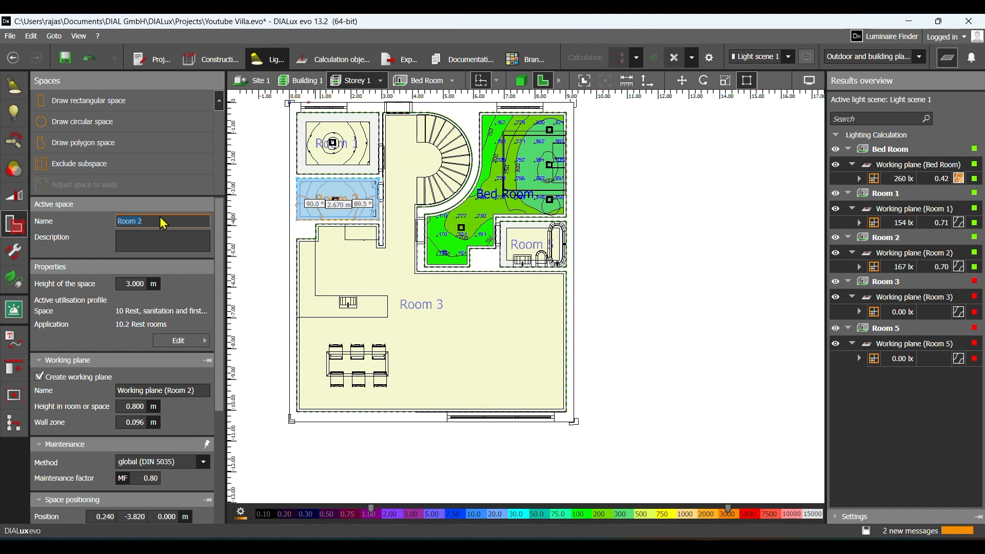
{"action": "left_click_drag", "start_coordinate": [160, 218], "coordinate": [111, 220]}
{"action": "type", "text": "Room"}
{"action": "key", "text": "Return"}
- Assign the Child Room the utilisation profile template 10 Rest, sanitation and first aid rooms with application 10.2 Rest rooms
{"action": "left_click", "coordinate": [172, 343]}
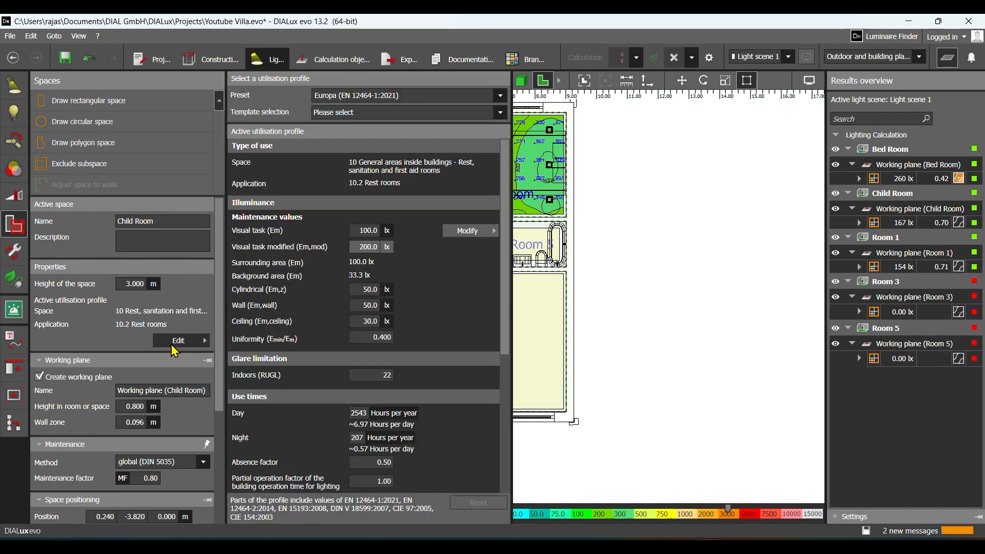
{"action": "left_click", "coordinate": [500, 96]}
{"action": "left_click", "coordinate": [500, 96]}
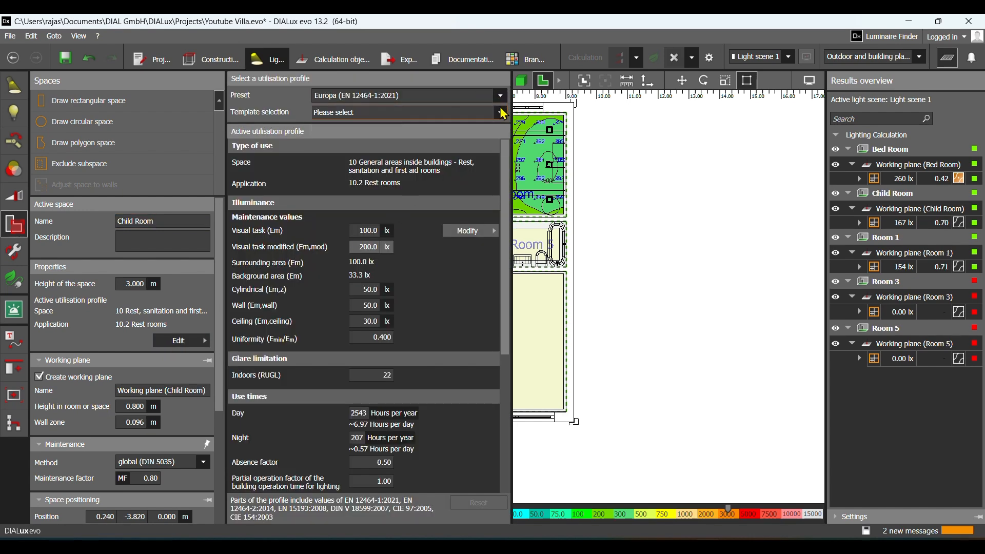
{"action": "left_click", "coordinate": [501, 113]}
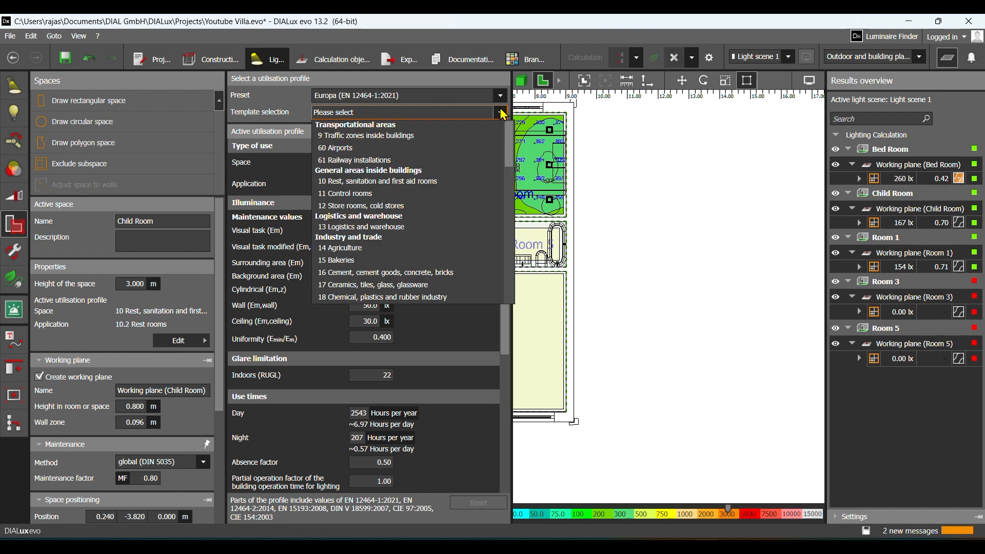
{"action": "left_click", "coordinate": [445, 183]}
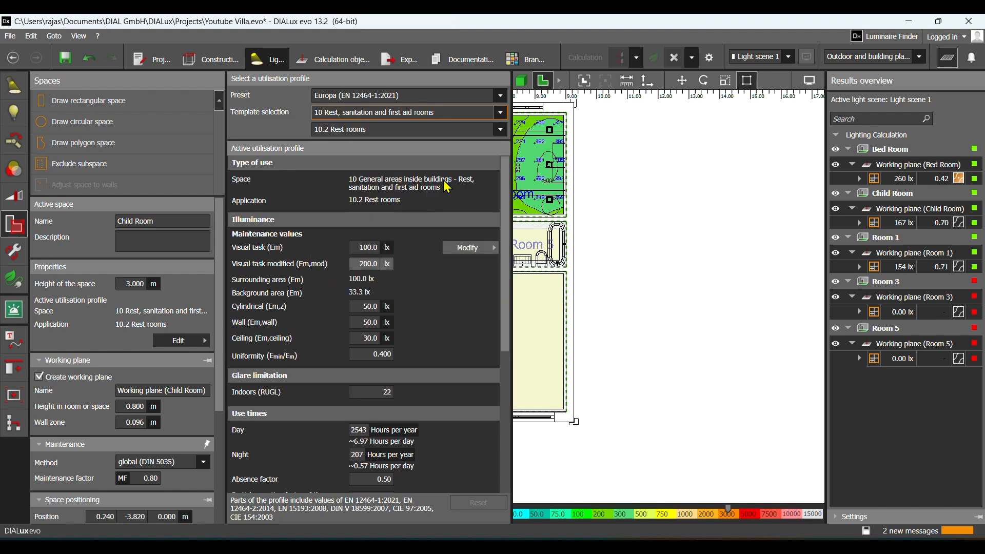
{"action": "left_click", "coordinate": [500, 130]}
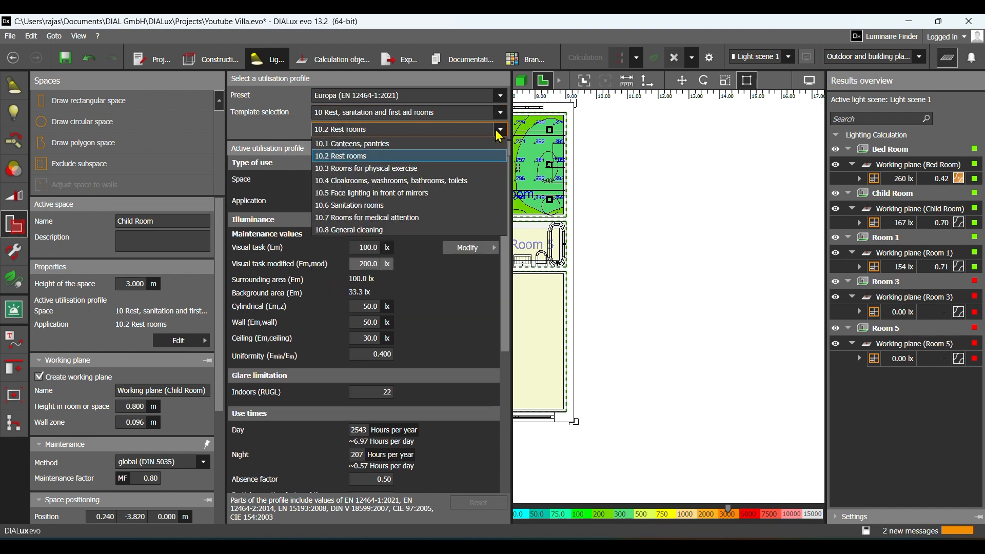
{"action": "left_click", "coordinate": [451, 156]}
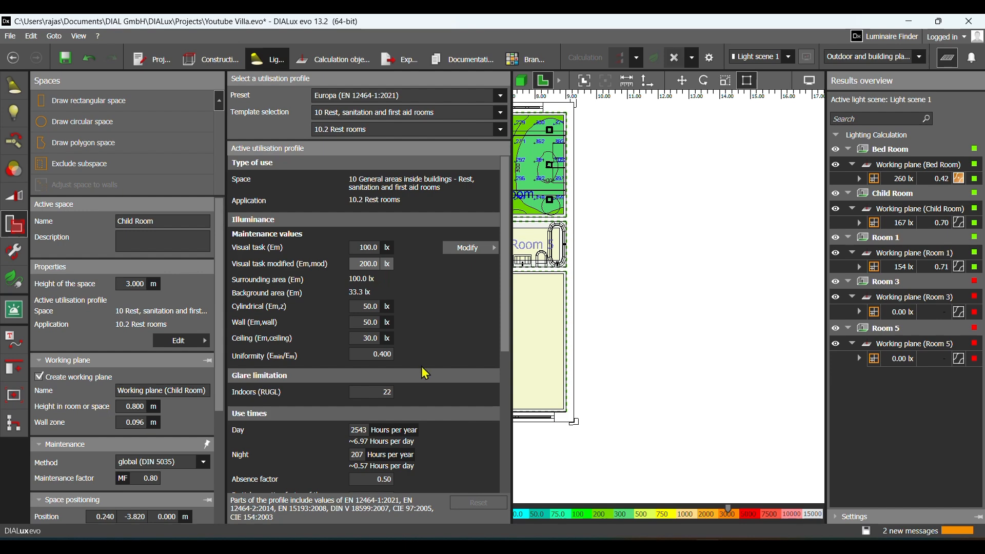
- Set the Child Room profile's visual task illuminance (Em) to 110 lx and close the profile editor
{"action": "scroll", "coordinate": [429, 376], "scroll_direction": "down", "scroll_amount": 2}
{"action": "scroll", "coordinate": [430, 376], "scroll_direction": "down", "scroll_amount": 1}
{"action": "scroll", "coordinate": [430, 376], "scroll_direction": "up", "scroll_amount": 3}
{"action": "left_click", "coordinate": [367, 247]}
{"action": "left_click", "coordinate": [370, 250]}
{"action": "left_click", "coordinate": [616, 441]}
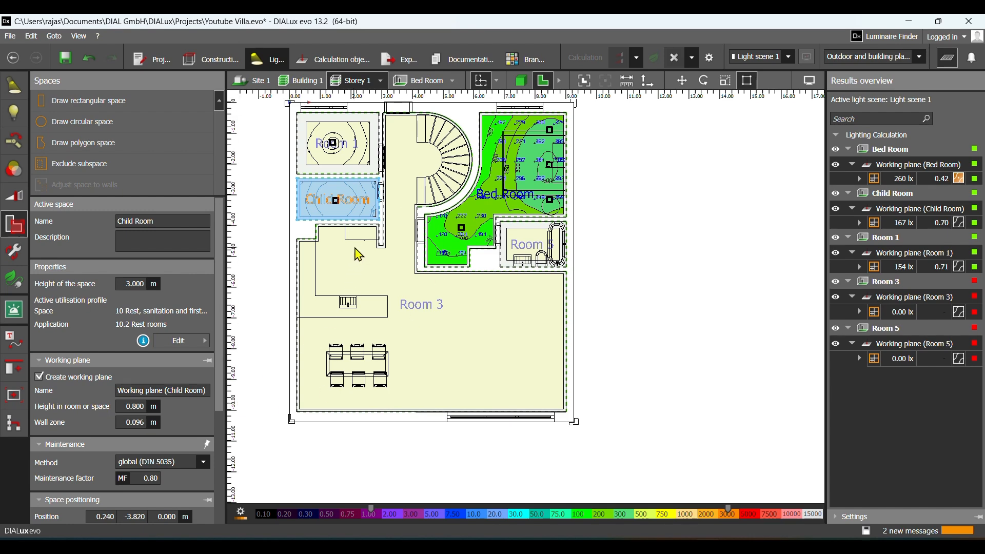
{"action": "left_click", "coordinate": [370, 288]}
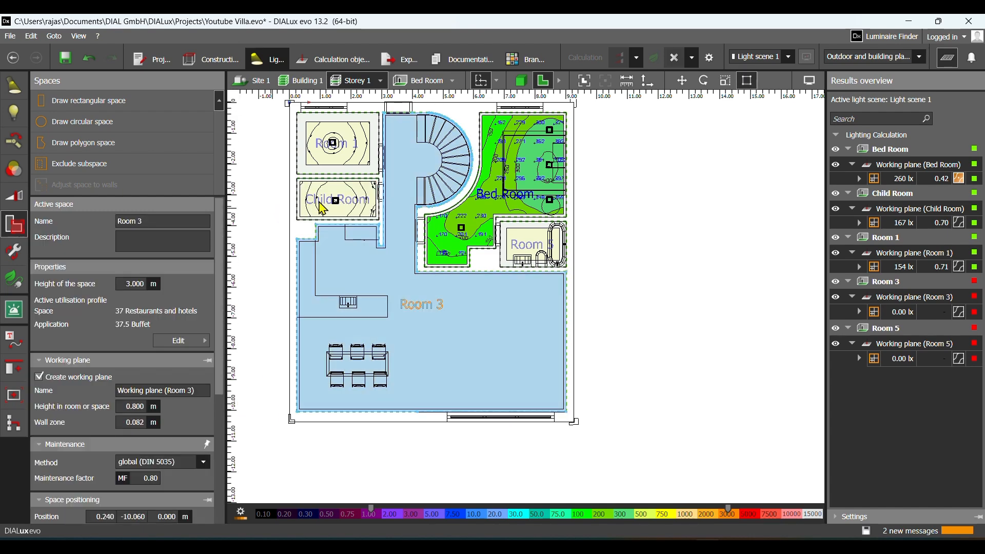
{"action": "left_click", "coordinate": [320, 208]}
{"action": "left_click", "coordinate": [15, 86]}
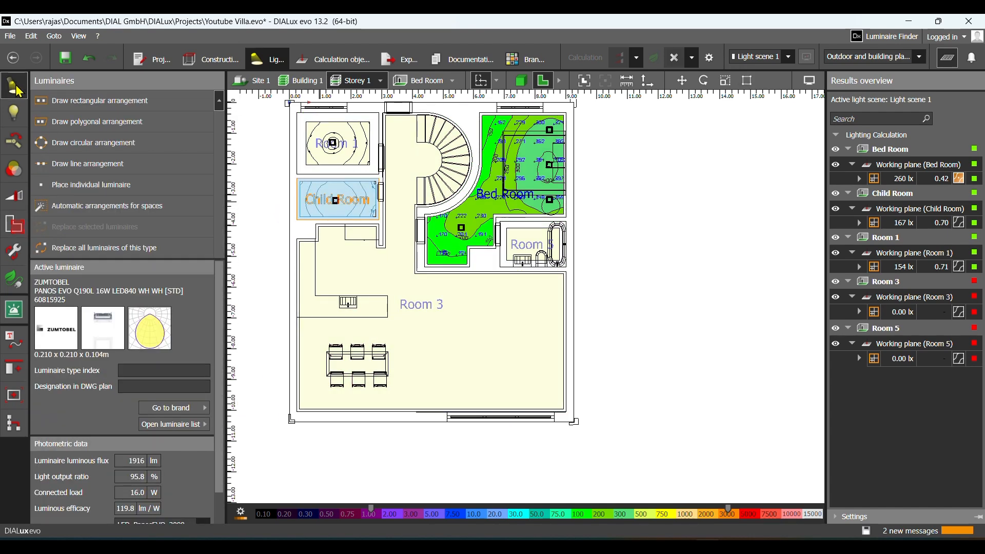
{"action": "left_click", "coordinate": [353, 237]}
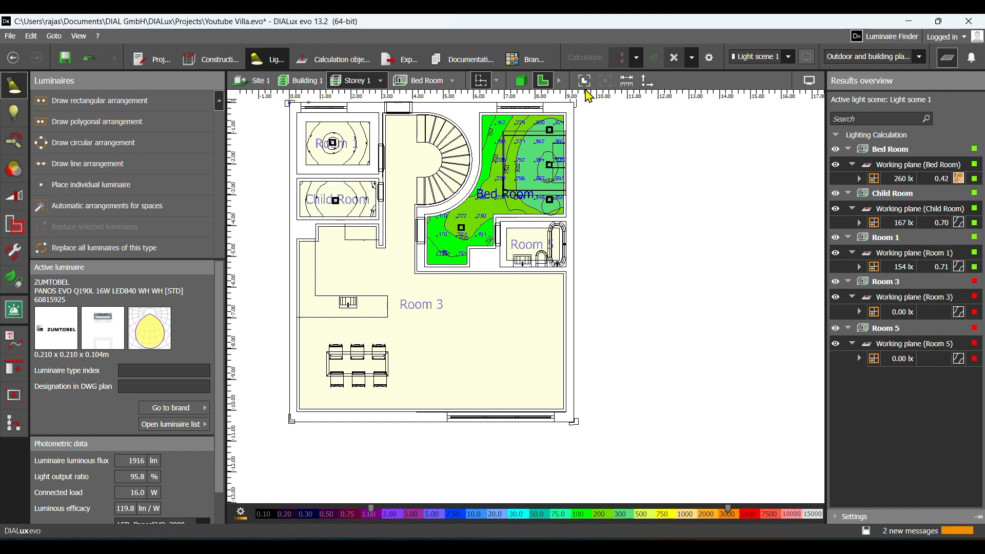
{"action": "left_click", "coordinate": [336, 203]}
{"action": "left_click", "coordinate": [648, 240]}
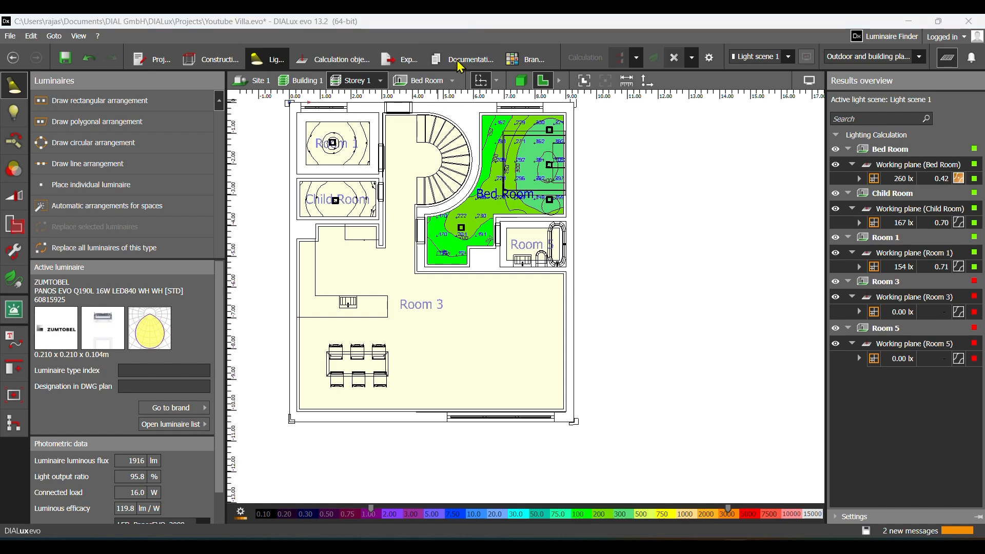
- Open the project documentation and review the Child Room's Light scene 1 summary, including its results and luminaire list
{"action": "left_click", "coordinate": [471, 69]}
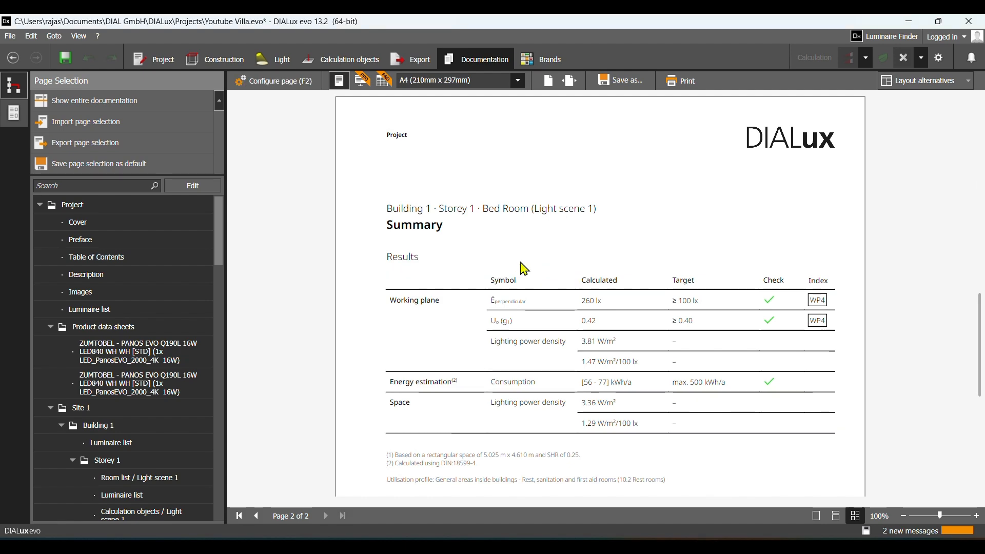
{"action": "scroll", "coordinate": [150, 367], "scroll_direction": "down", "scroll_amount": 5}
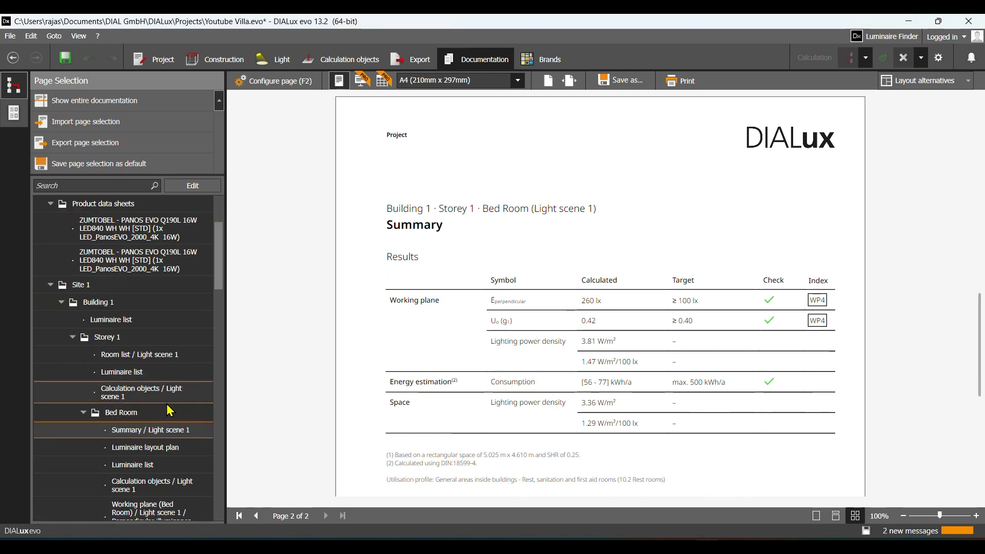
{"action": "scroll", "coordinate": [174, 406], "scroll_direction": "down", "scroll_amount": 3}
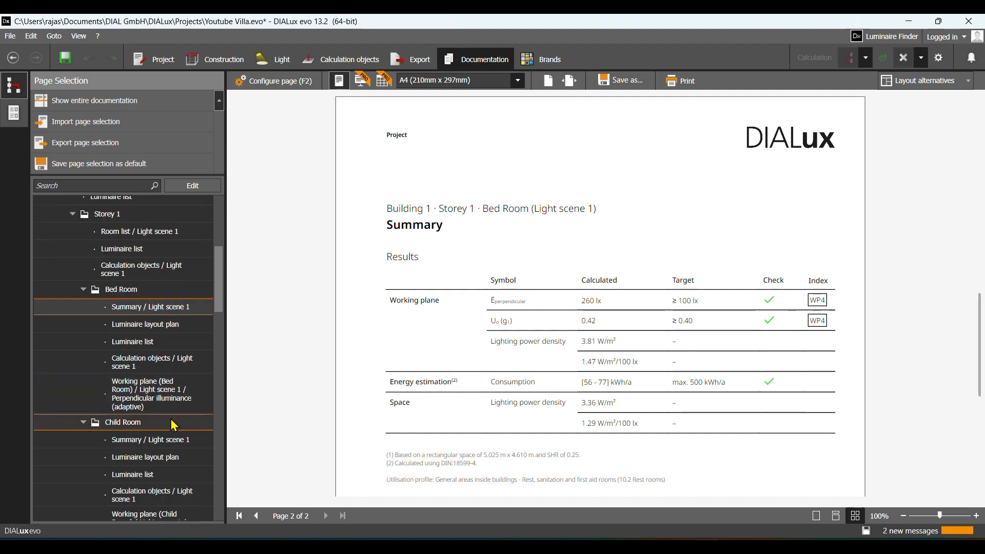
{"action": "left_click", "coordinate": [153, 439]}
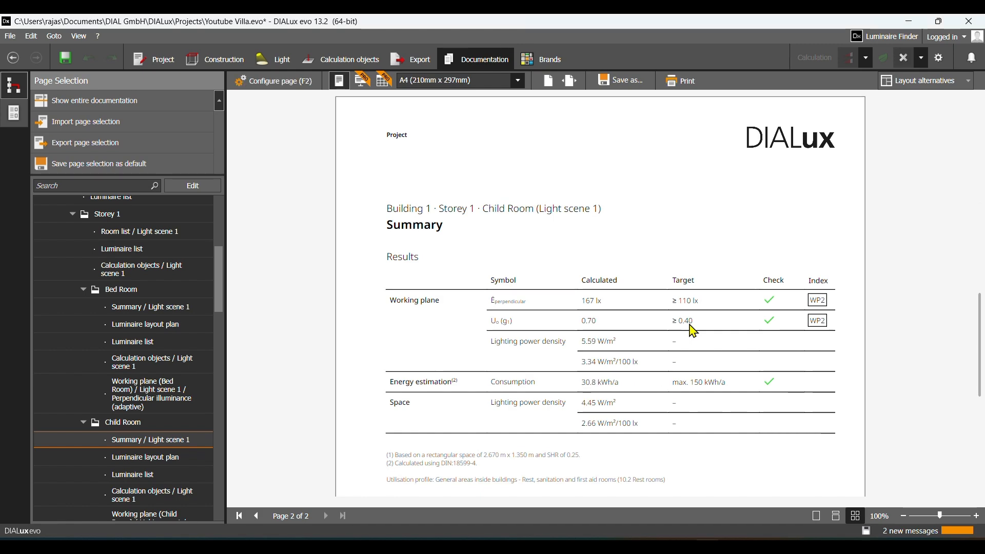
{"action": "scroll", "coordinate": [693, 330], "scroll_direction": "down", "scroll_amount": 3}
{"action": "scroll", "coordinate": [731, 318], "scroll_direction": "up", "scroll_amount": 2}
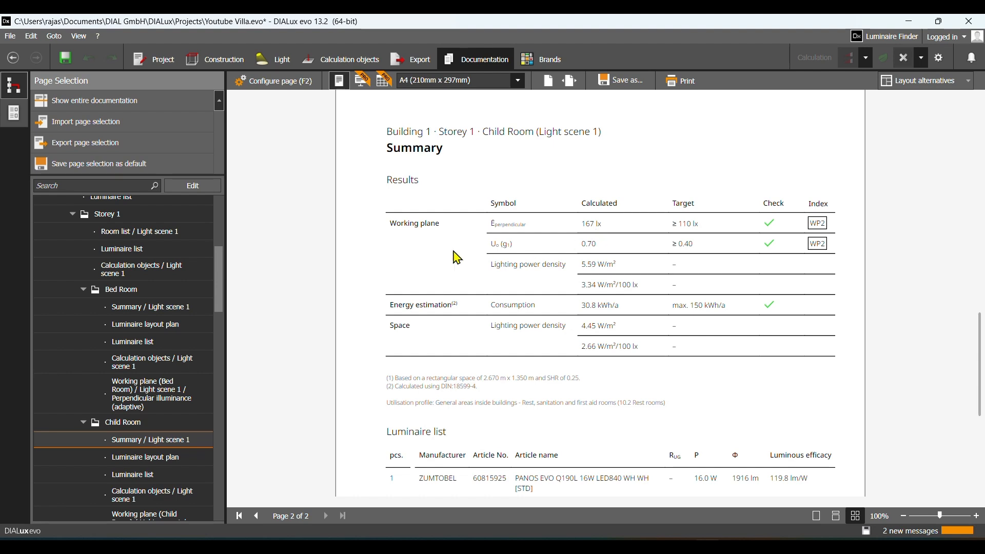
- Set the Child Room utilisation profile's visual task illuminance (Em) to 190 lx with the 10.2 Rest rooms template and close the editor
{"action": "left_click", "coordinate": [277, 58]}
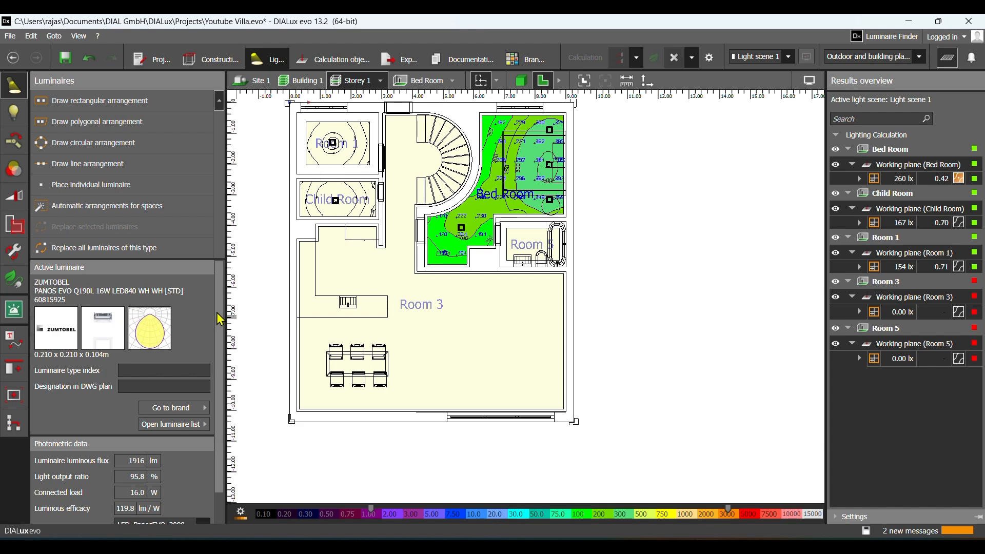
{"action": "left_click", "coordinate": [17, 231]}
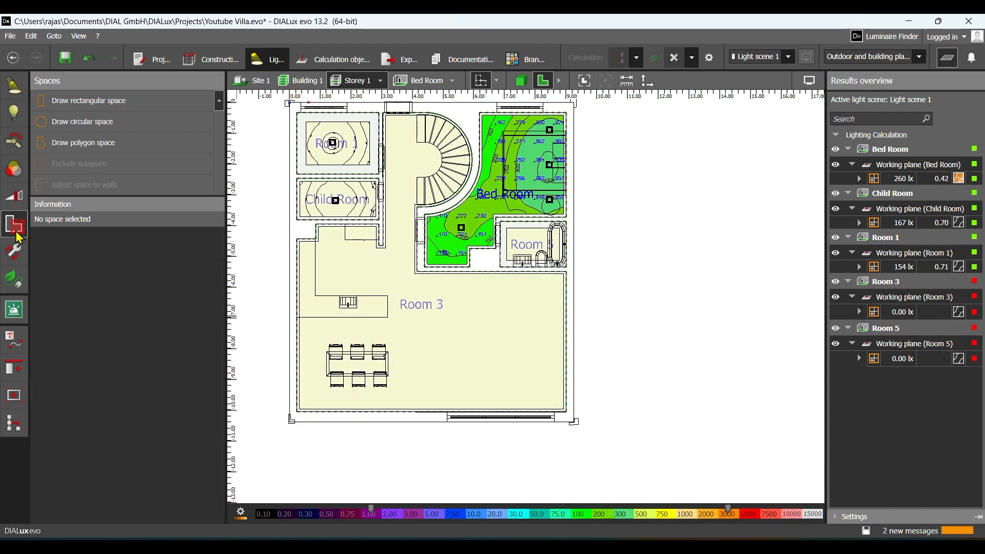
{"action": "left_click", "coordinate": [332, 204]}
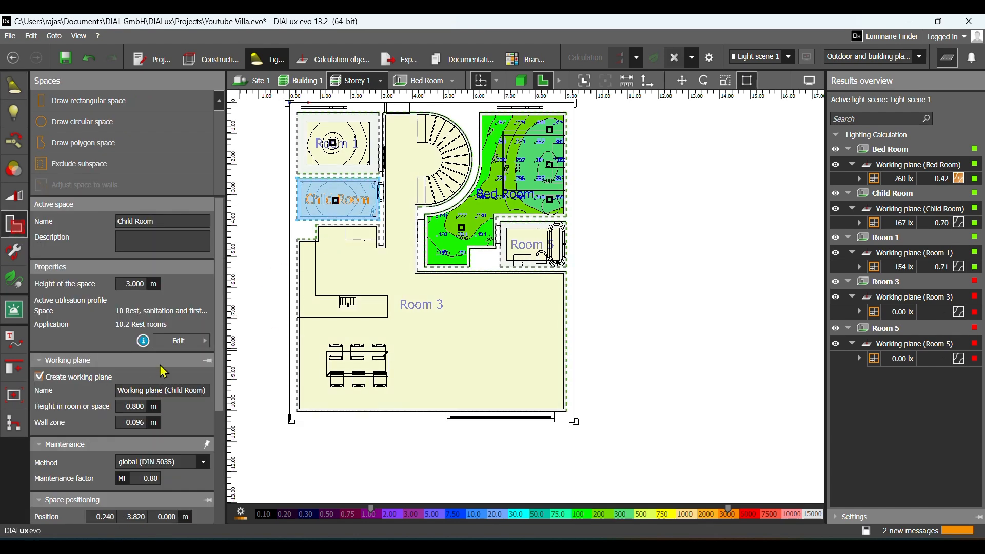
{"action": "left_click", "coordinate": [176, 340]}
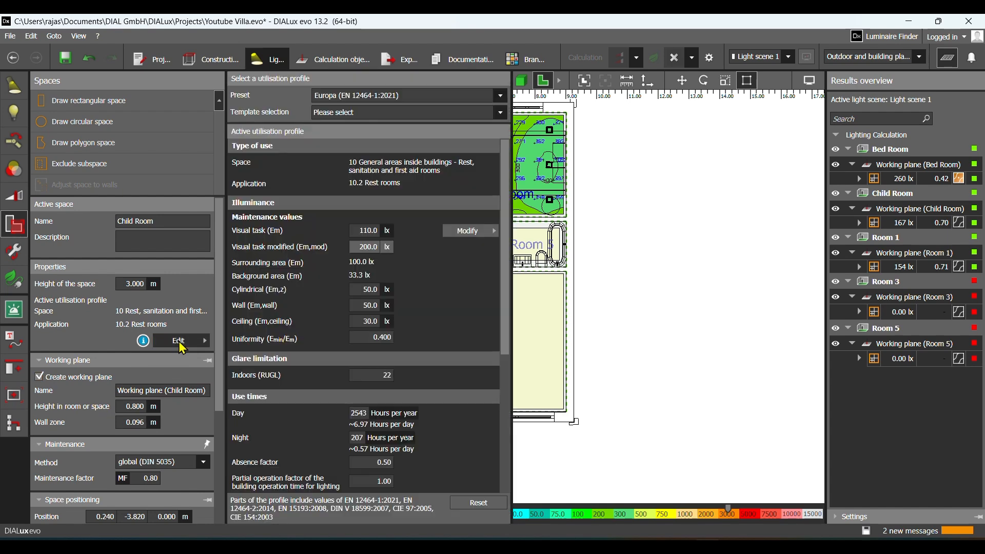
{"action": "left_click", "coordinate": [373, 230]}
{"action": "left_click", "coordinate": [370, 232]}
{"action": "left_click", "coordinate": [432, 281]}
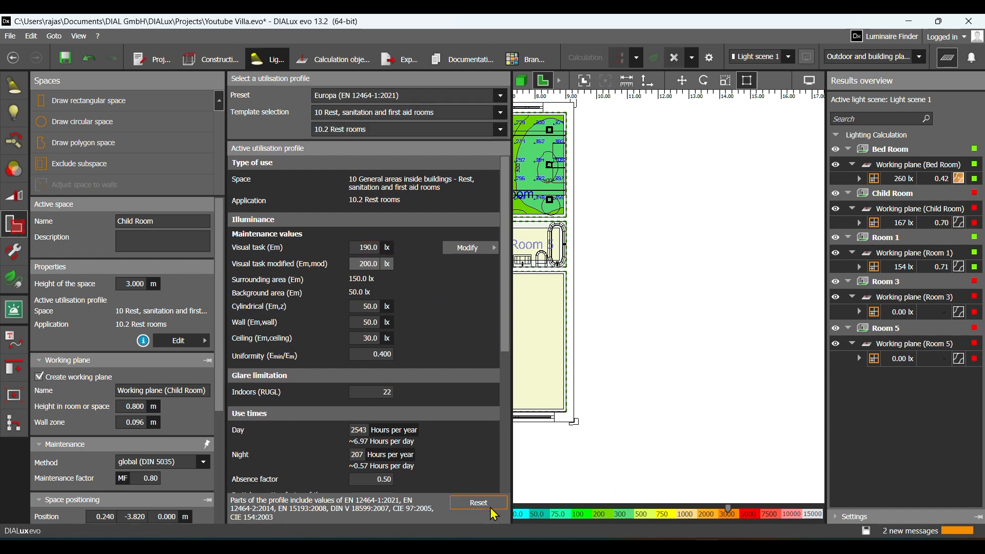
{"action": "left_click", "coordinate": [571, 464]}
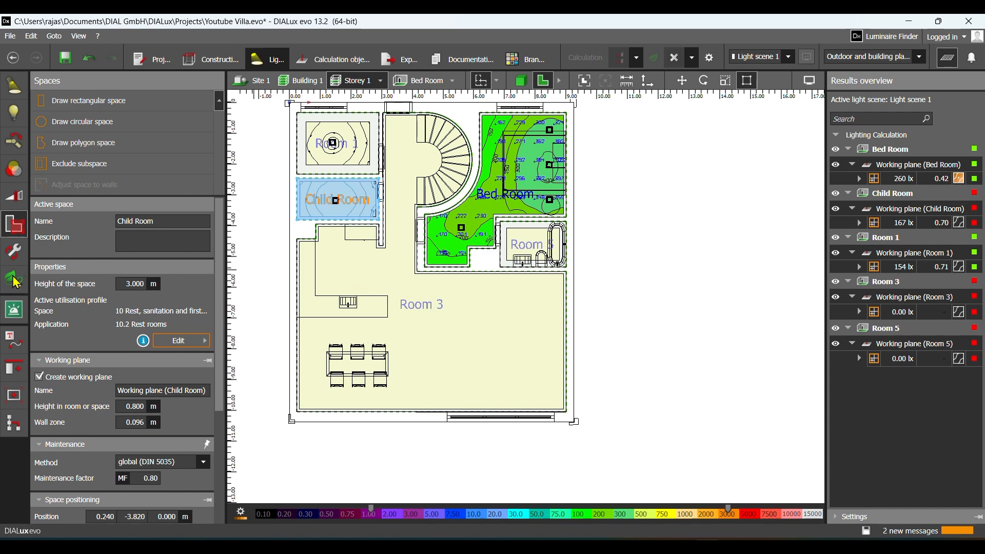
- Hide and redisplay the calculation results on the plan, and check the Child Room's Light scene 1 summary in the documentation
{"action": "left_click", "coordinate": [23, 94]}
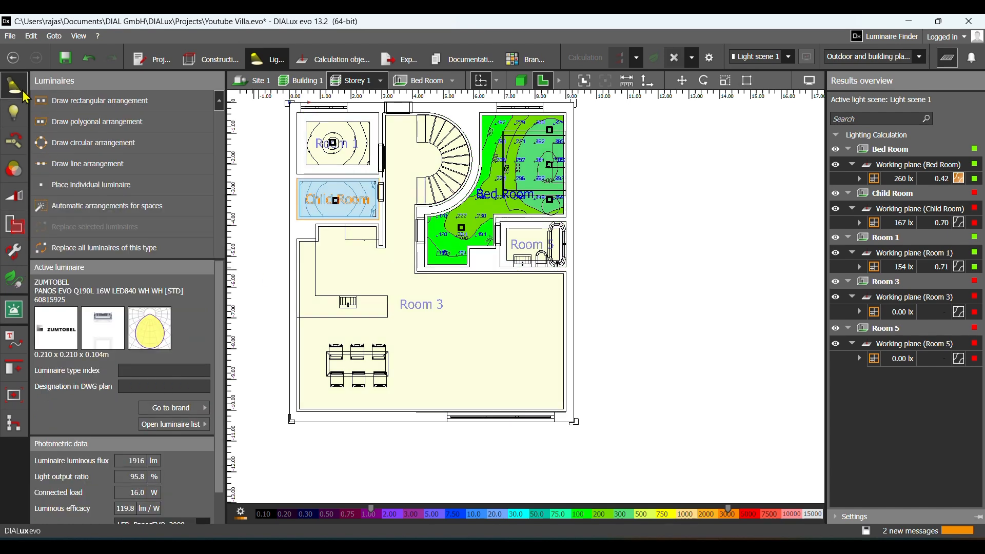
{"action": "left_click", "coordinate": [949, 58]}
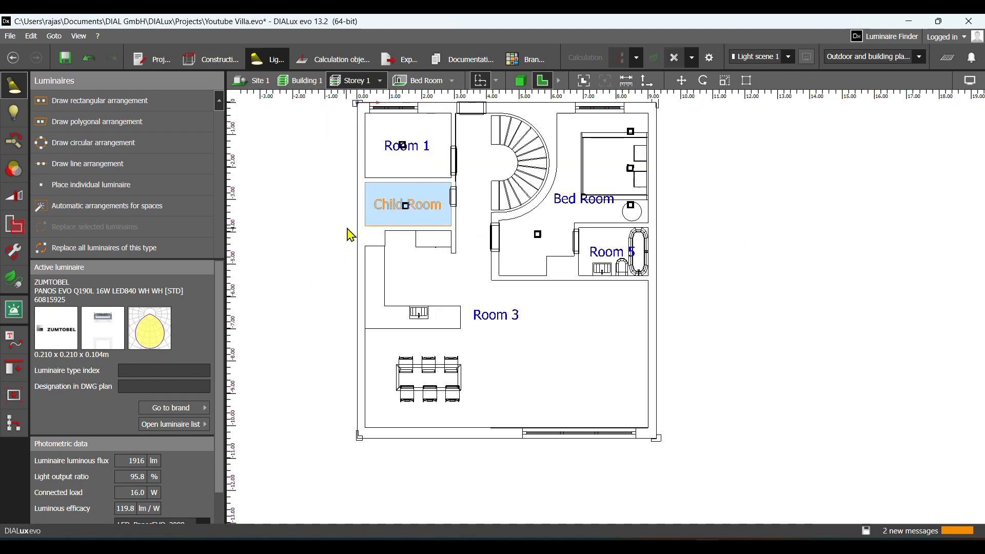
{"action": "left_click", "coordinate": [948, 58]}
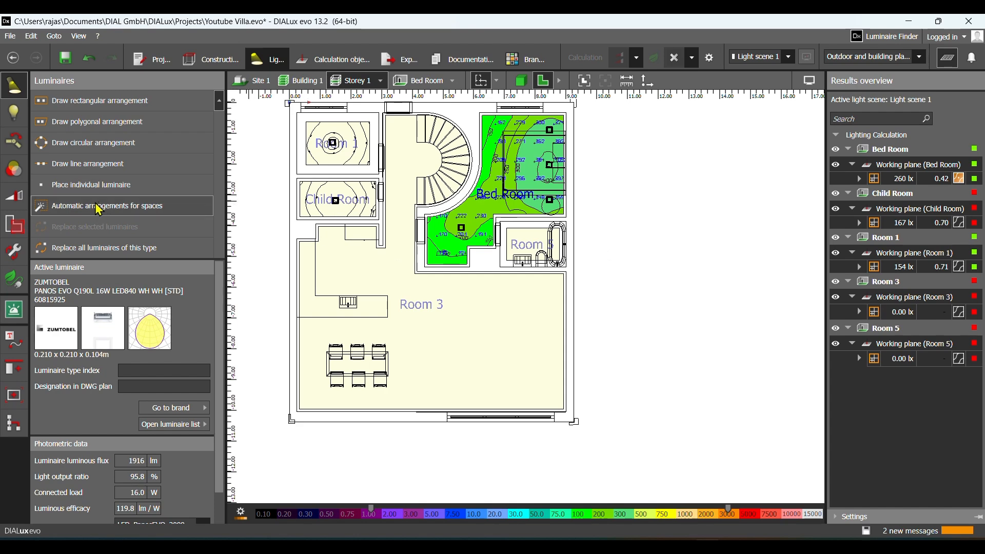
{"action": "left_click", "coordinate": [456, 60]}
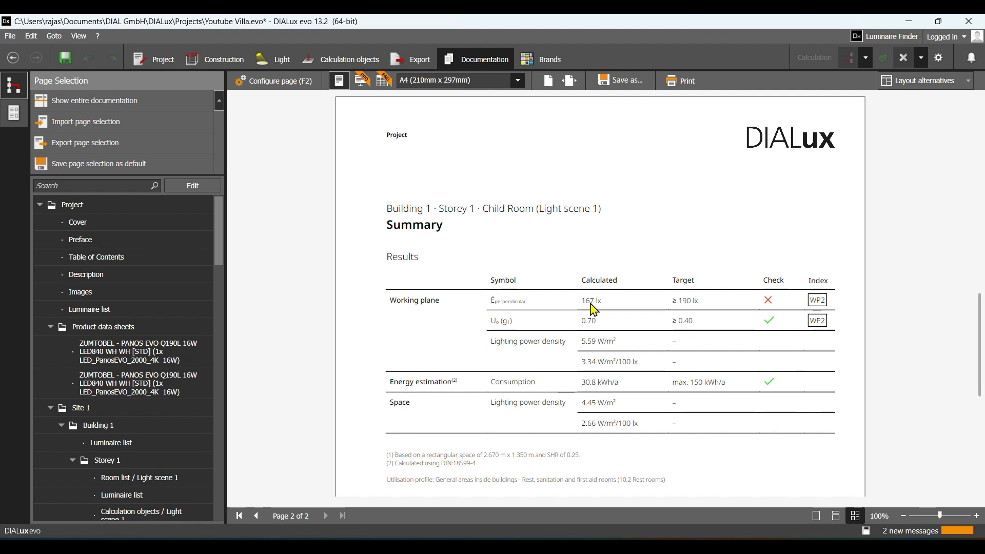
- Reopen the Child Room's utilisation profile and select template 10 Rest, sanitation and first aid rooms with application 10.2 Rest rooms
{"action": "left_click", "coordinate": [272, 61]}
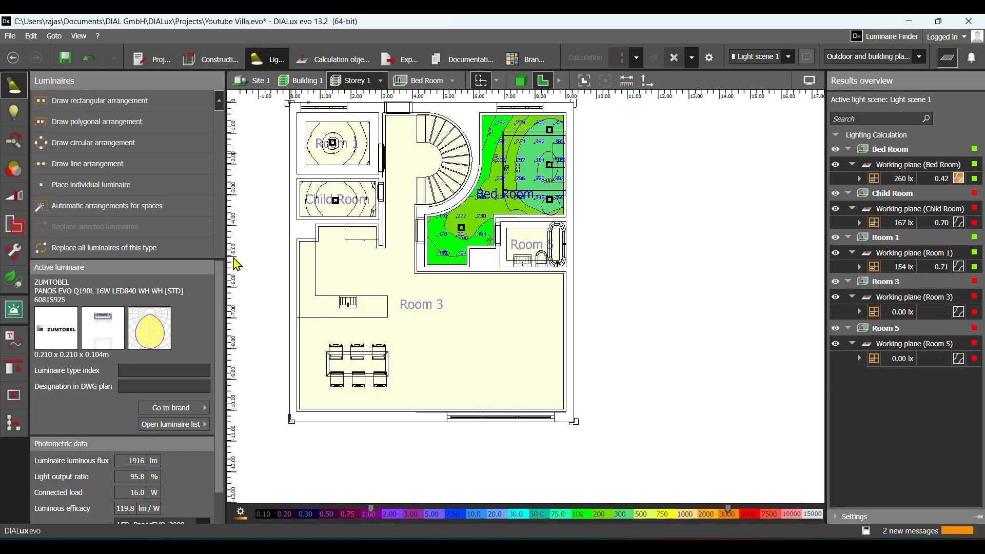
{"action": "left_click", "coordinate": [19, 231]}
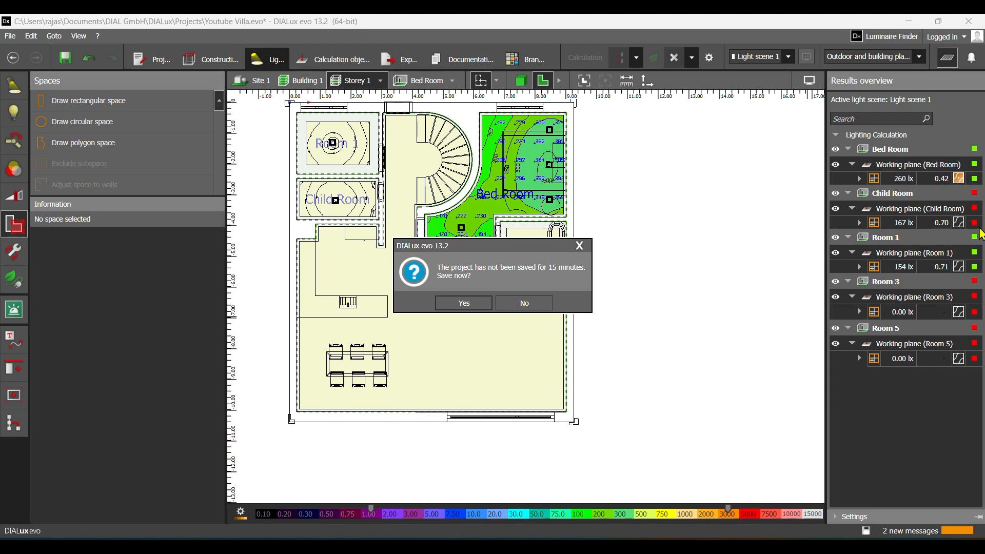
{"action": "left_click", "coordinate": [580, 247]}
{"action": "left_click", "coordinate": [336, 204]}
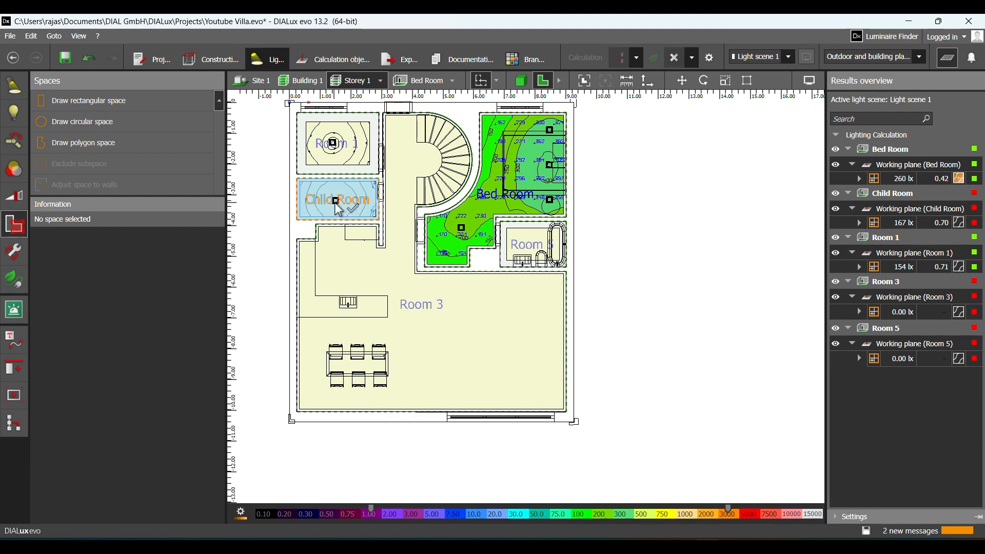
{"action": "left_click", "coordinate": [185, 340]}
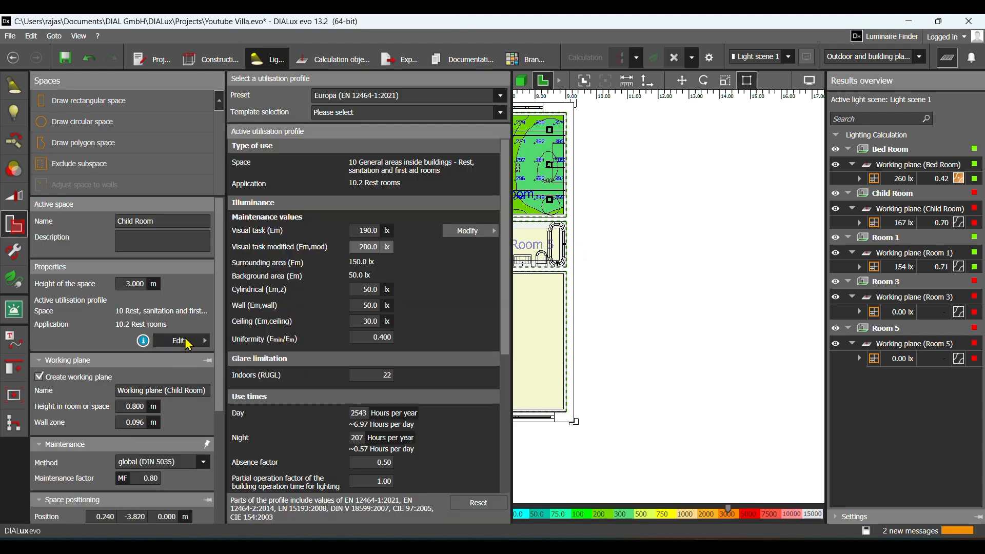
{"action": "left_click", "coordinate": [501, 98]}
{"action": "left_click", "coordinate": [505, 100]}
{"action": "left_click", "coordinate": [501, 112]}
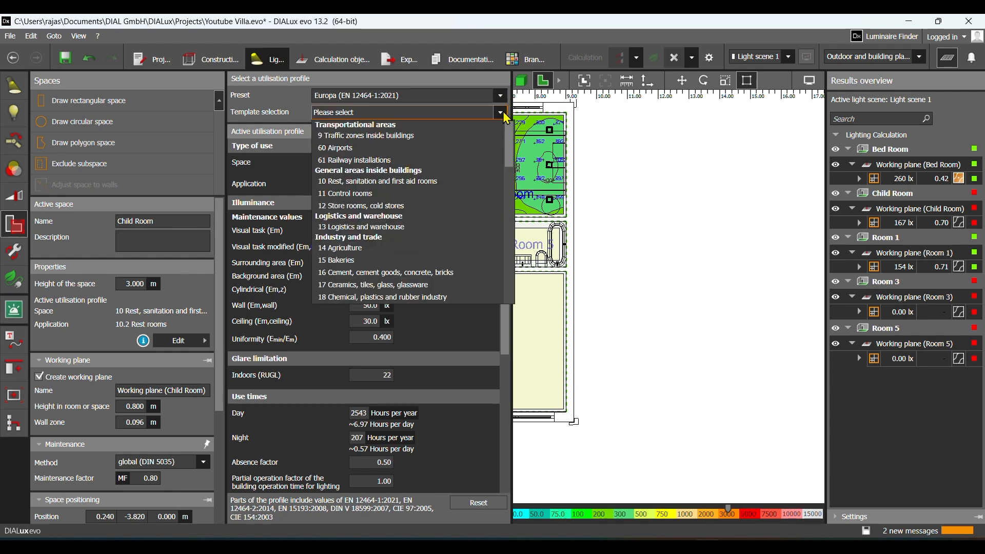
{"action": "left_click", "coordinate": [457, 183]}
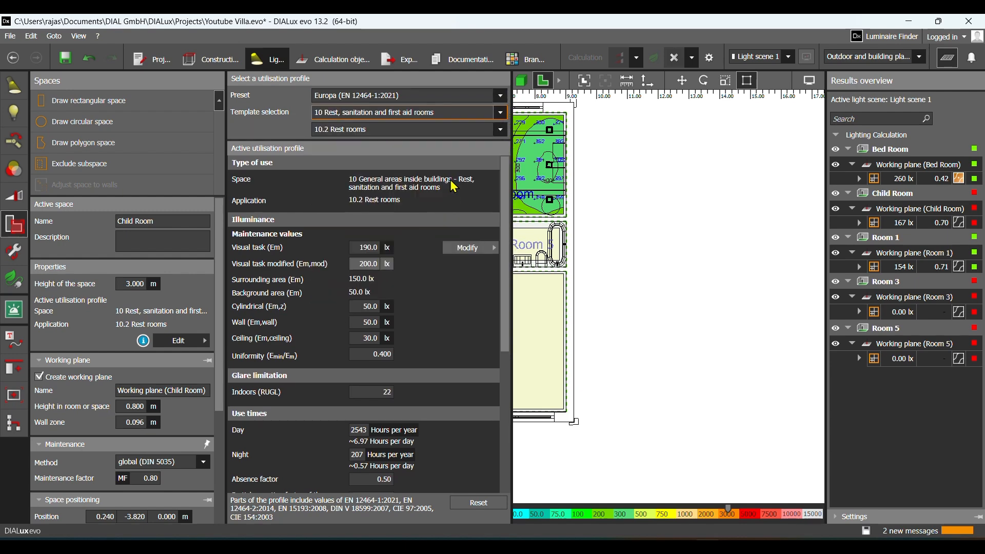
{"action": "left_click", "coordinate": [501, 129]}
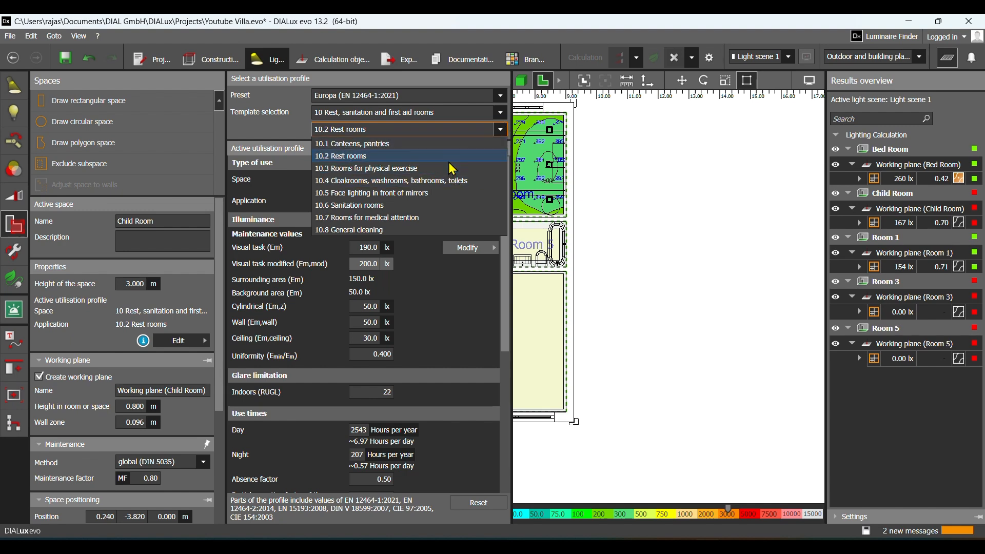
{"action": "left_click", "coordinate": [450, 158]}
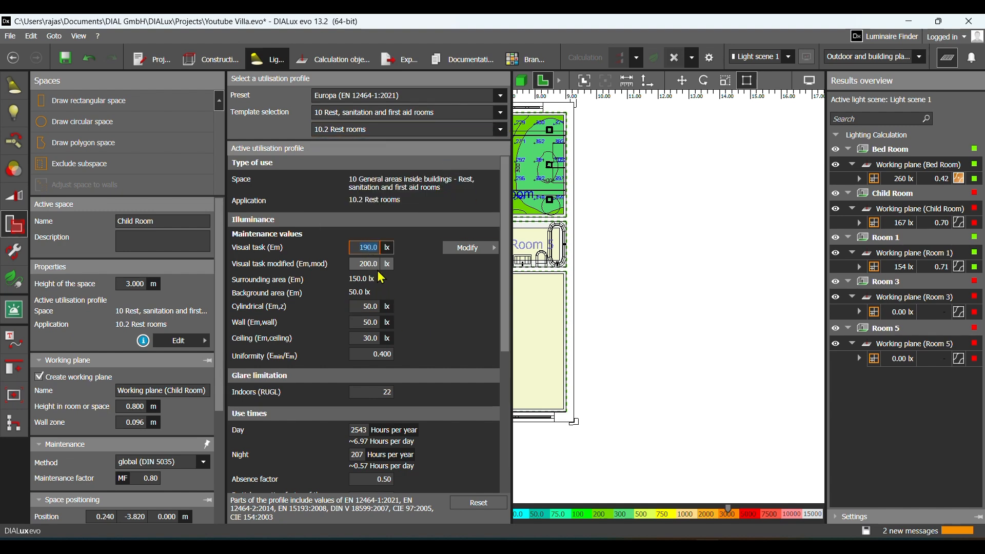
- Set the Child Room's visual task illuminance (Em) to 100 lx and check its results summary in the documentation
{"action": "key", "text": "Return"}
{"action": "left_click", "coordinate": [647, 413]}
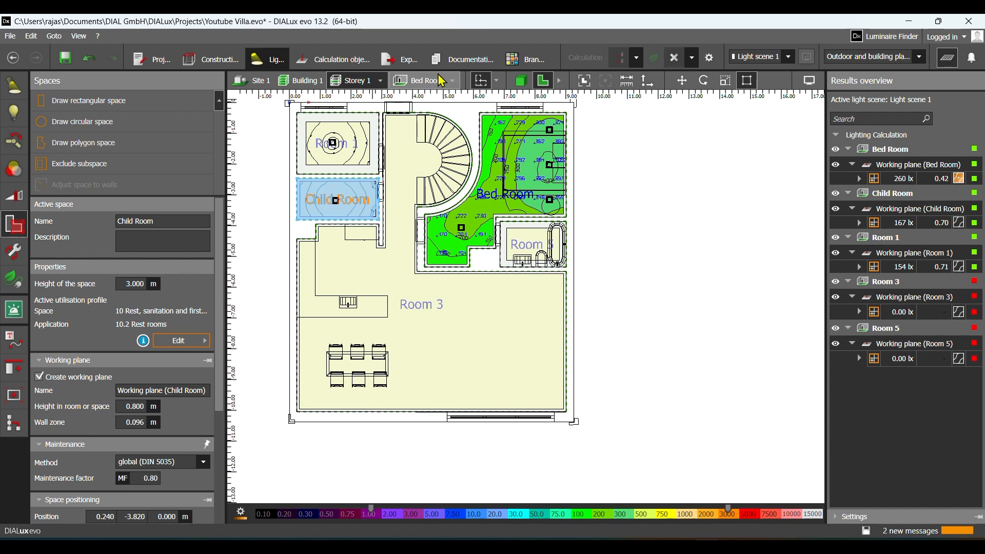
{"action": "left_click", "coordinate": [456, 60]}
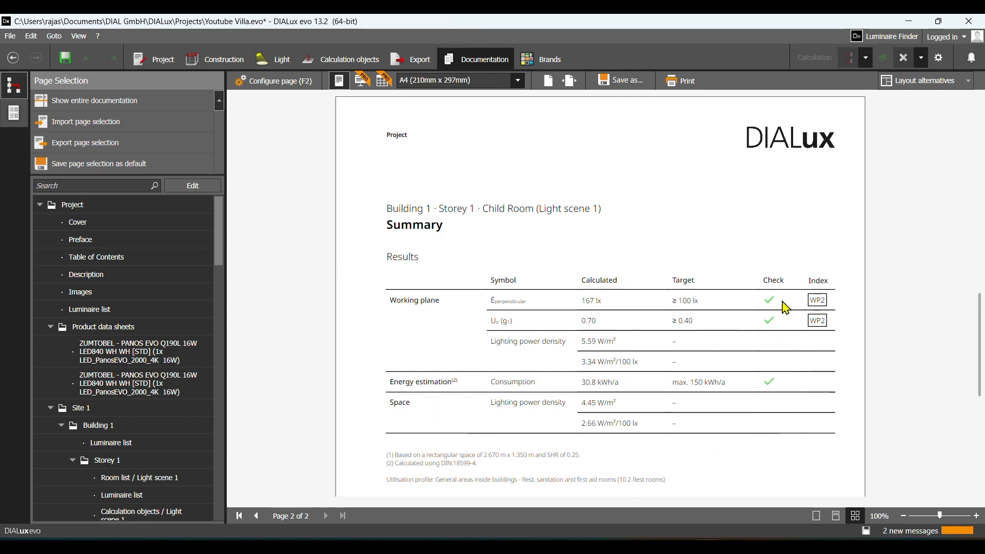
{"action": "left_click", "coordinate": [273, 61]}
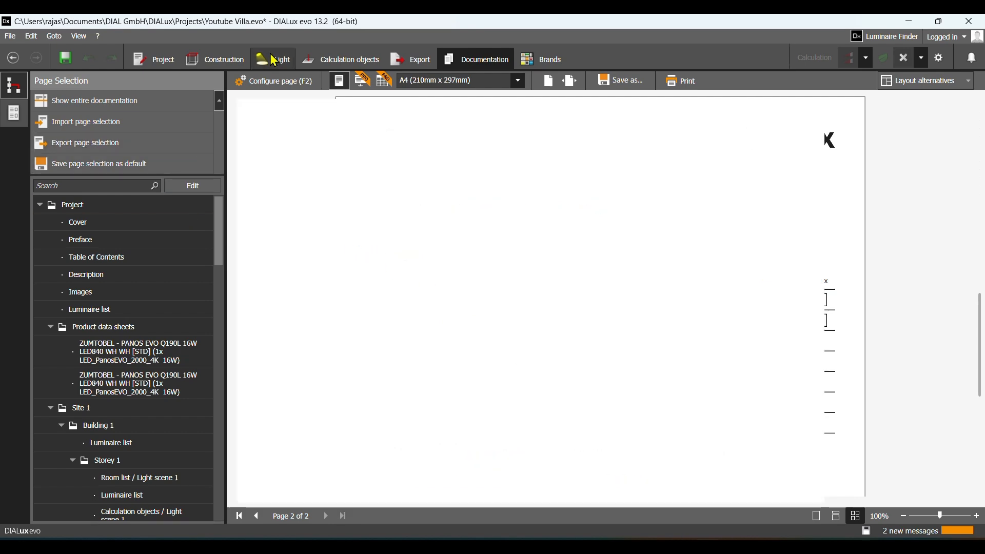